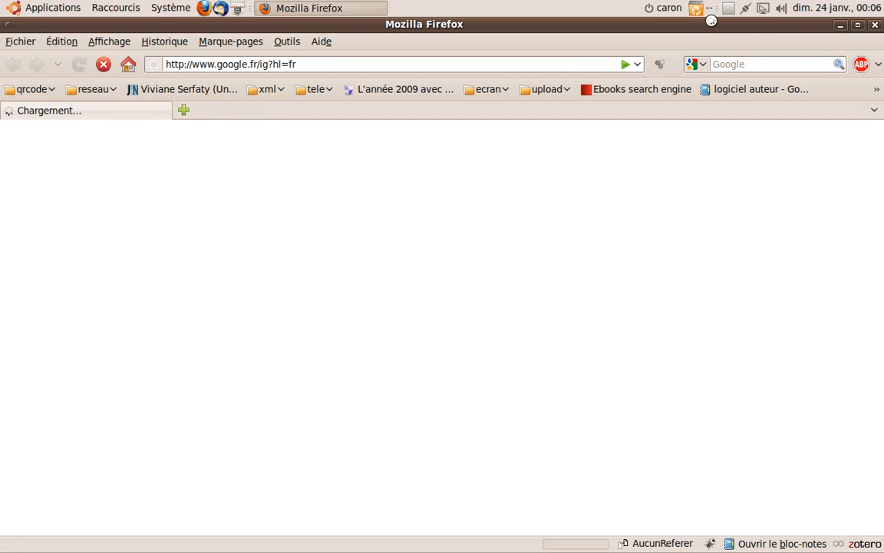
# Step: Switch the wired network connection to 'maison' so iGoogle can finish loading
pyautogui.click(748, 10)
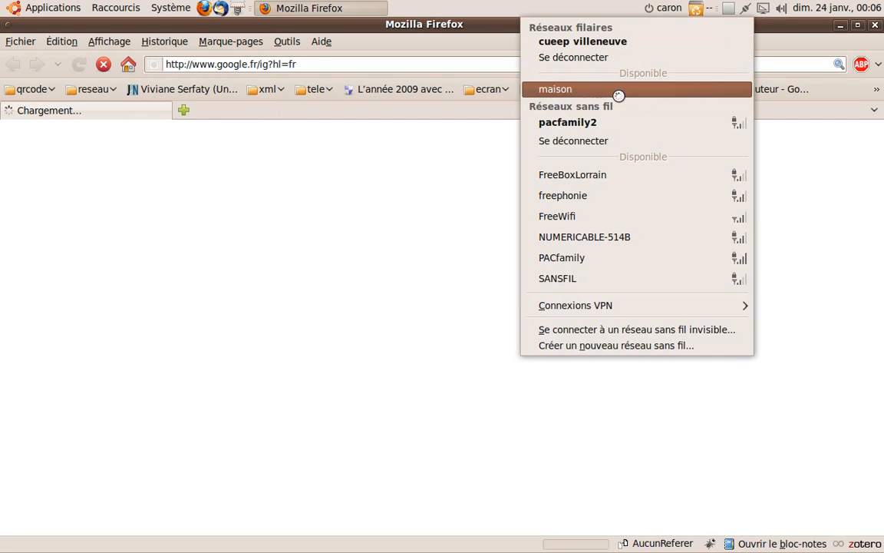
pyautogui.click(617, 90)
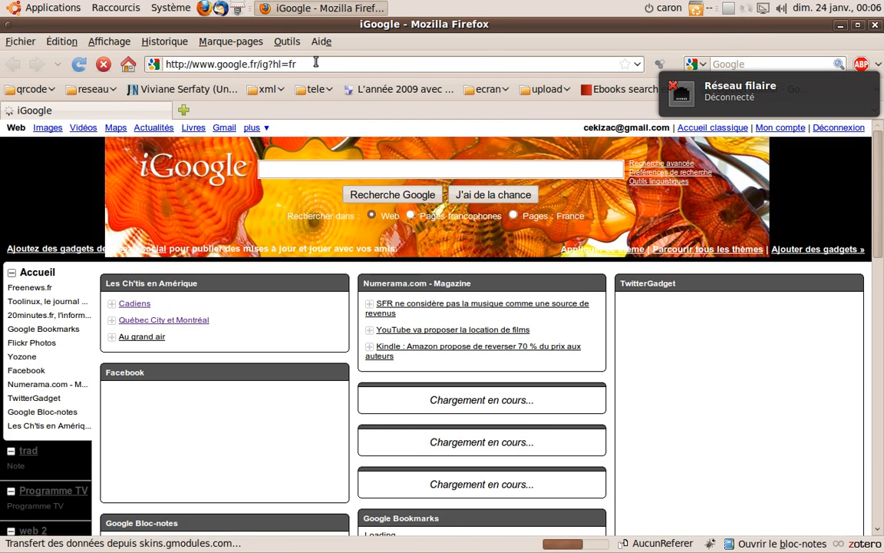
# Step: Go to localhost/phpmyadmin and log in as root with the saved credentials
pyautogui.click(308, 64)
pyautogui.hotkey('ctrl', 'a')
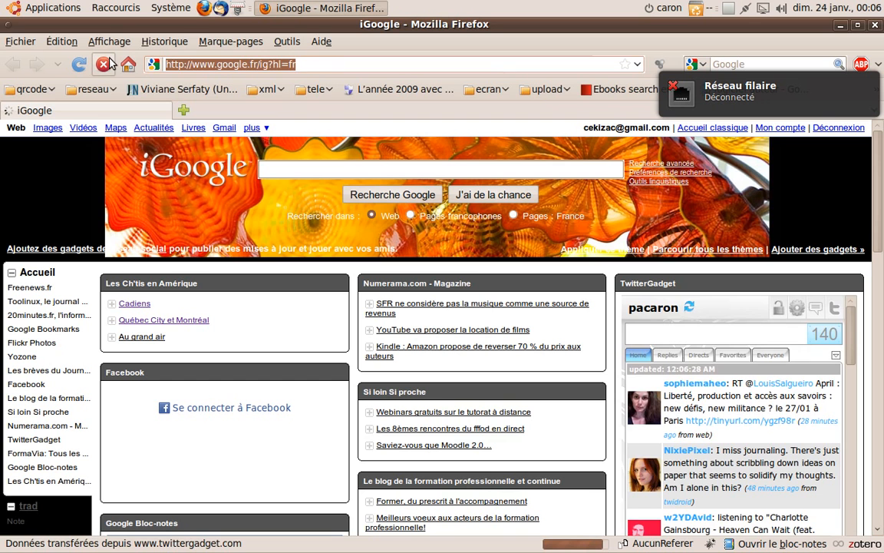
pyautogui.write('local')
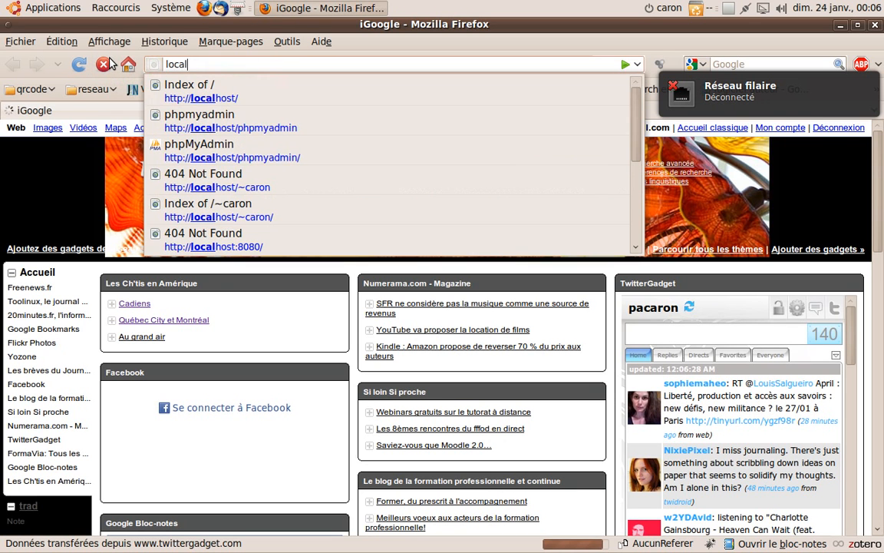
pyautogui.click(195, 120)
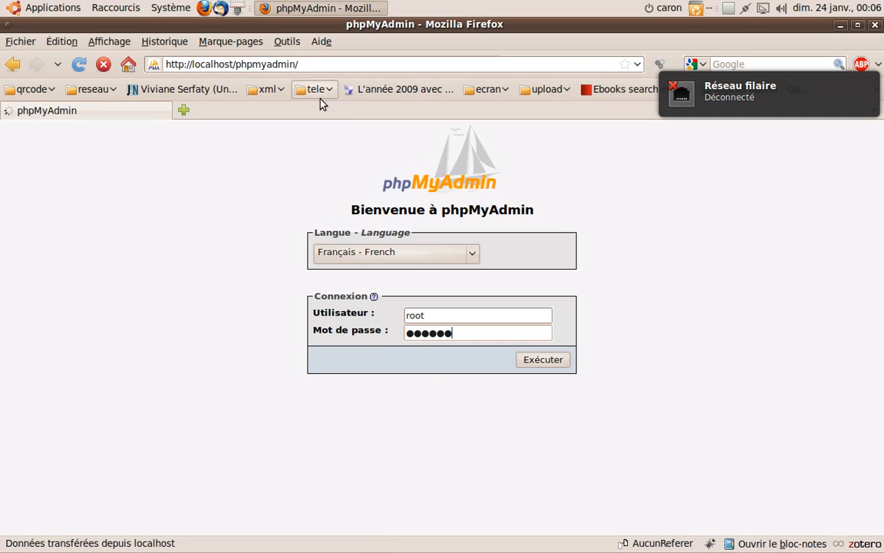
pyautogui.click(545, 365)
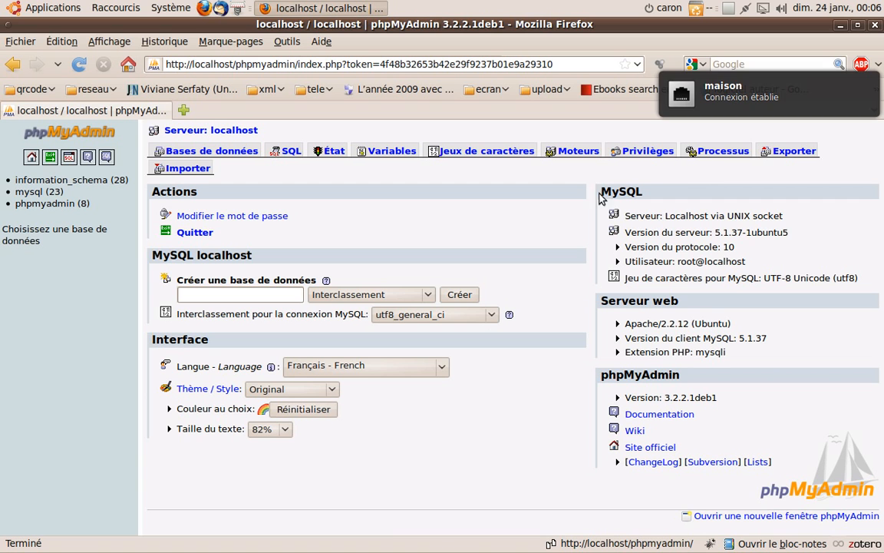
# Step: Start a new user account with the new user name, host Local, and its own password
pyautogui.click(633, 156)
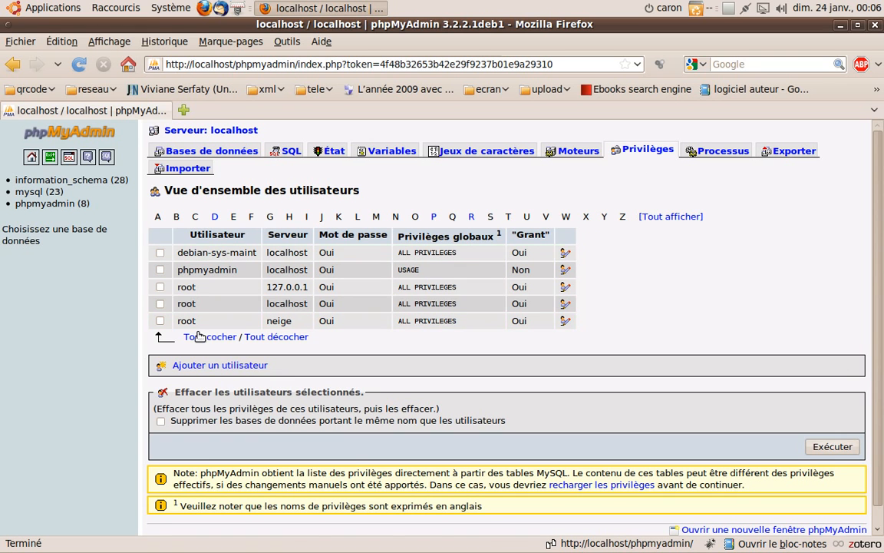
pyautogui.click(238, 366)
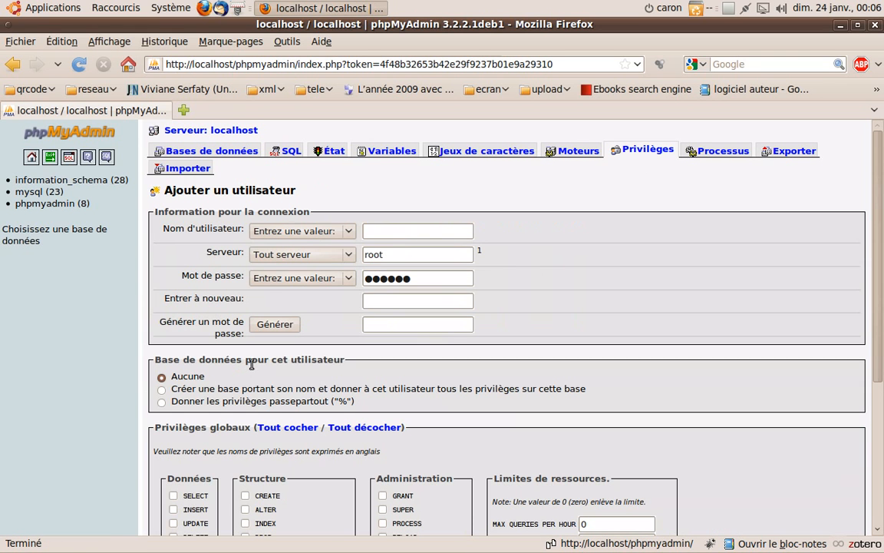
pyautogui.click(391, 228)
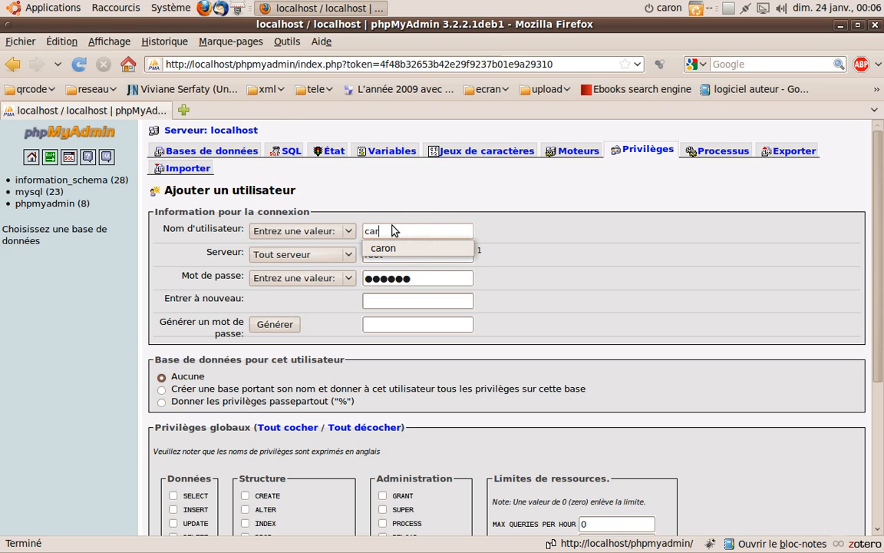
pyautogui.click(383, 248)
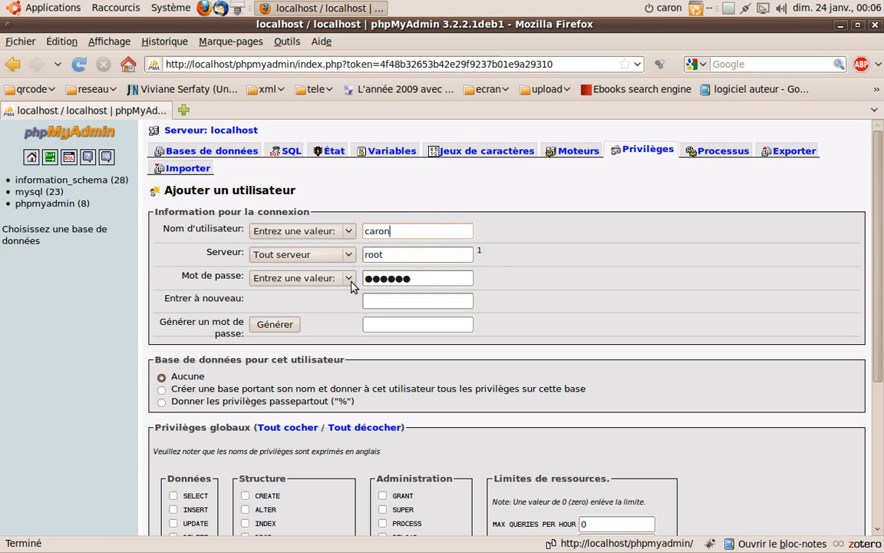
pyautogui.click(341, 254)
pyautogui.click(273, 278)
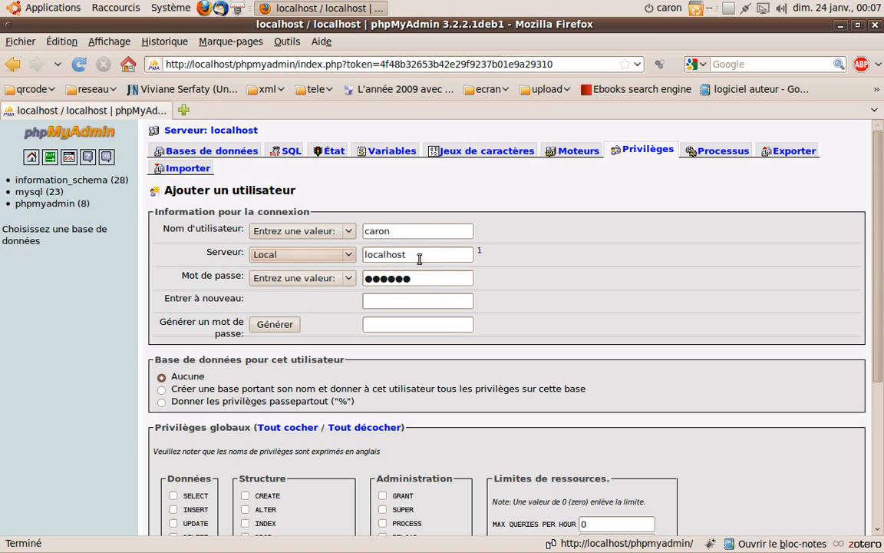
pyautogui.moveTo(424, 279); pyautogui.dragTo(267, 280)
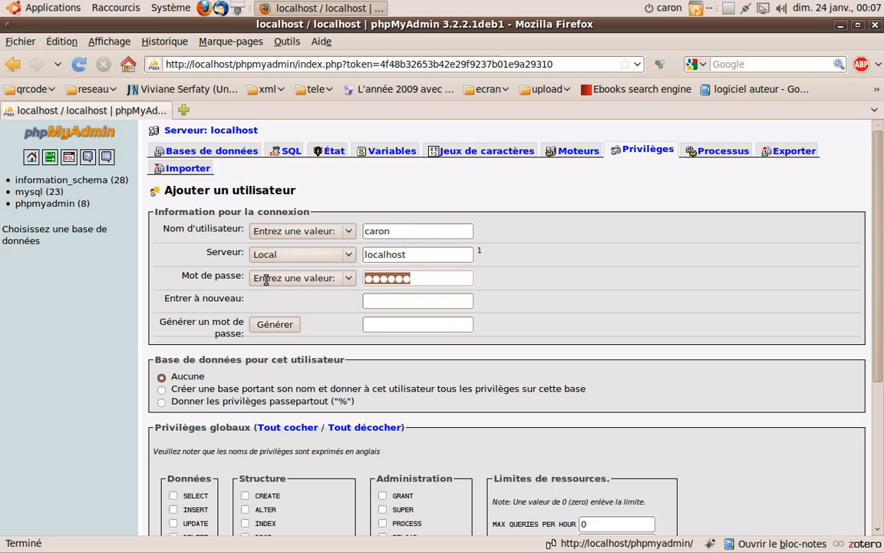
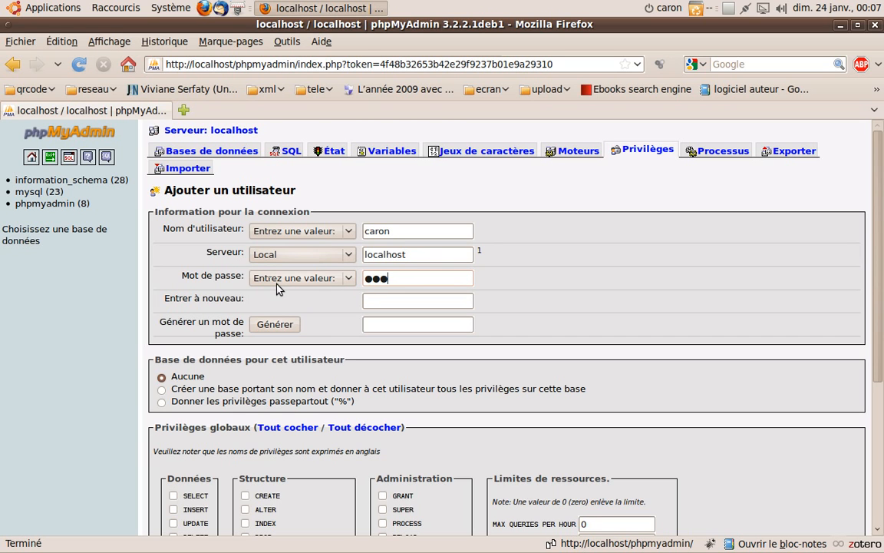
pyautogui.click(397, 303)
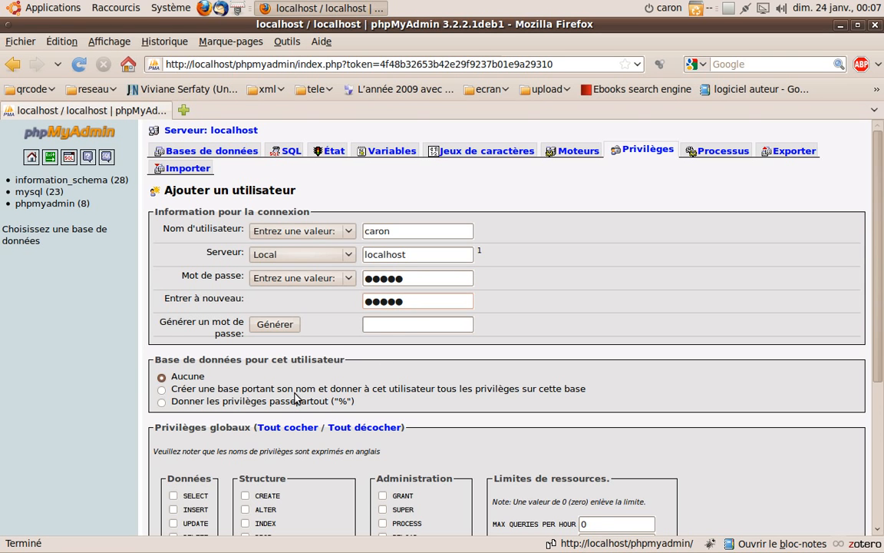
# Step: Choose to create a same-named database with all privileges, then submit the new user
pyautogui.scroll(-2, 297, 384)
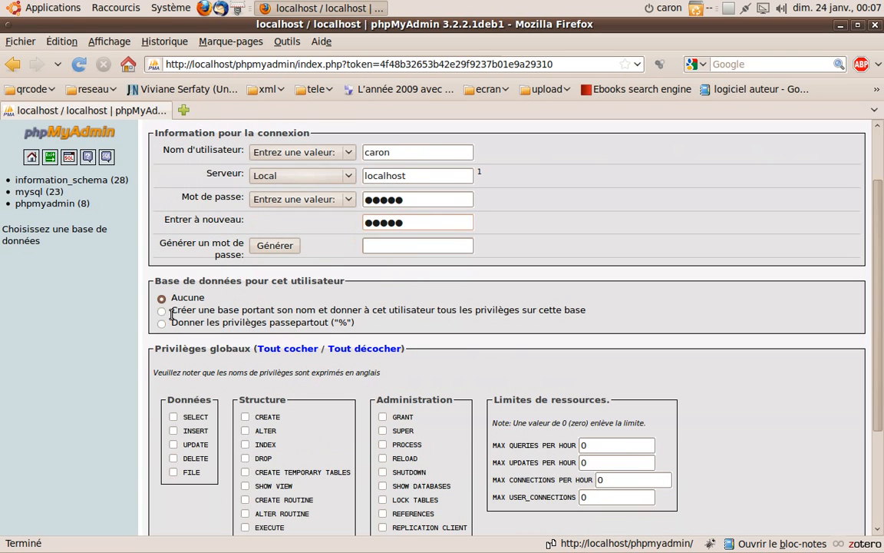
pyautogui.click(162, 310)
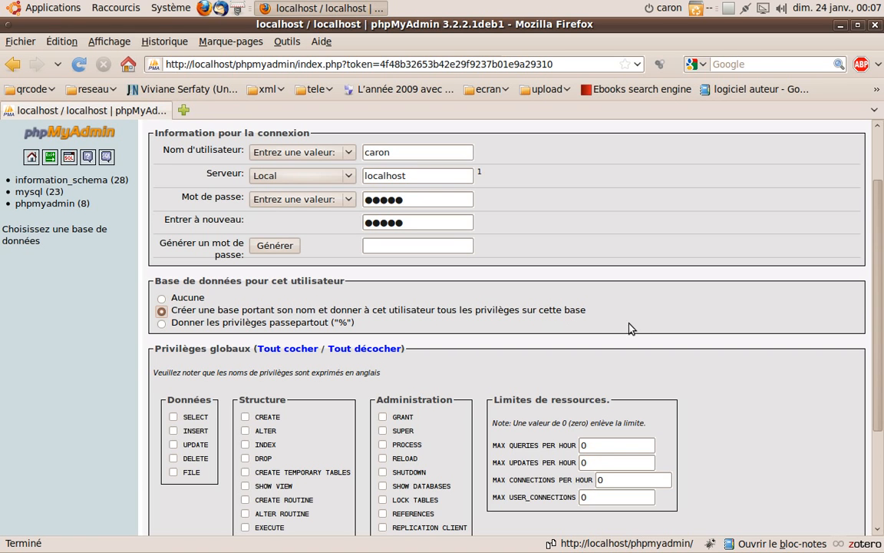
pyautogui.scroll(-4, 583, 325)
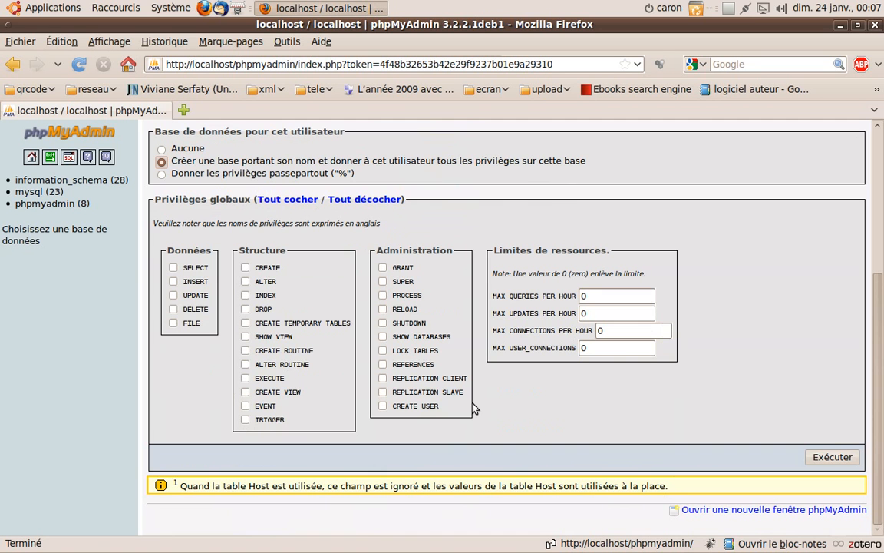
pyautogui.click(849, 457)
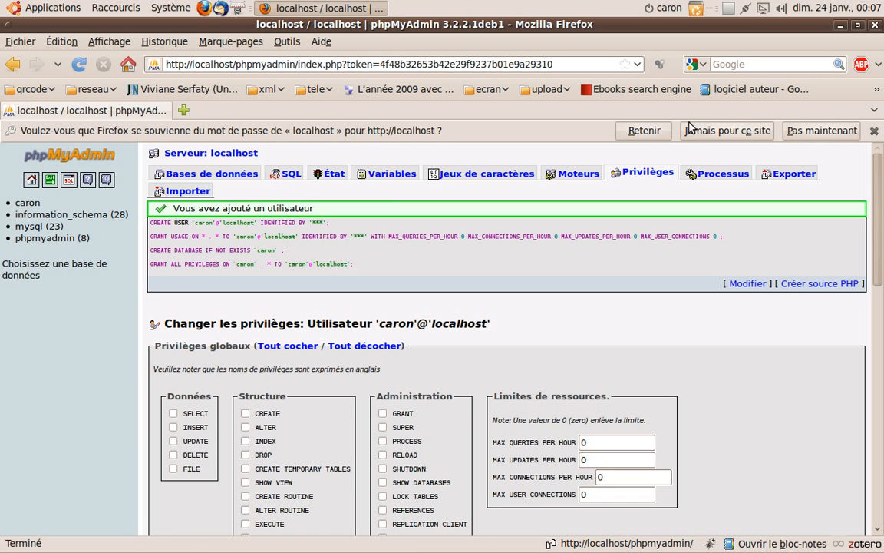
# Step: Log out of root and sign in with the new user's name and password
pyautogui.click(639, 129)
pyautogui.click(50, 157)
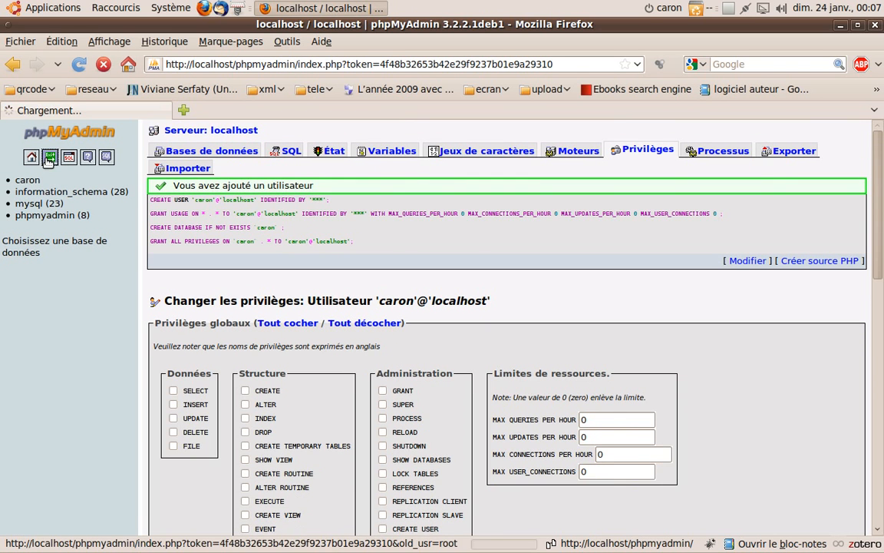
pyautogui.click(371, 313)
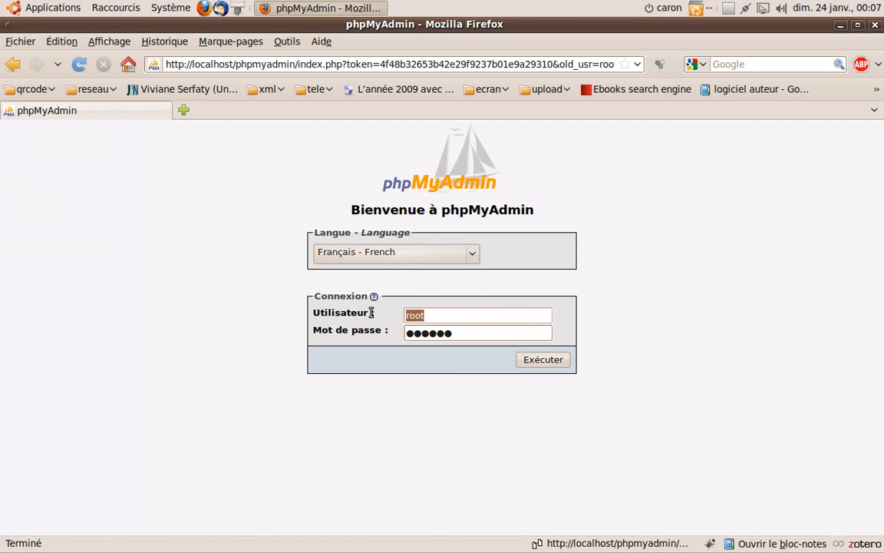
pyautogui.write('c')
pyautogui.moveTo(479, 333); pyautogui.dragTo(240, 335)
pyautogui.press('BackSpace')
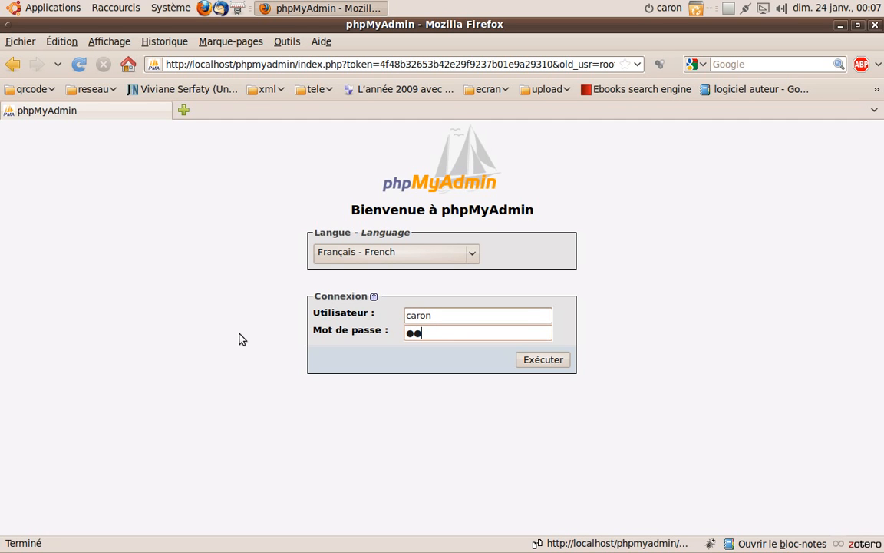
pyautogui.click(537, 360)
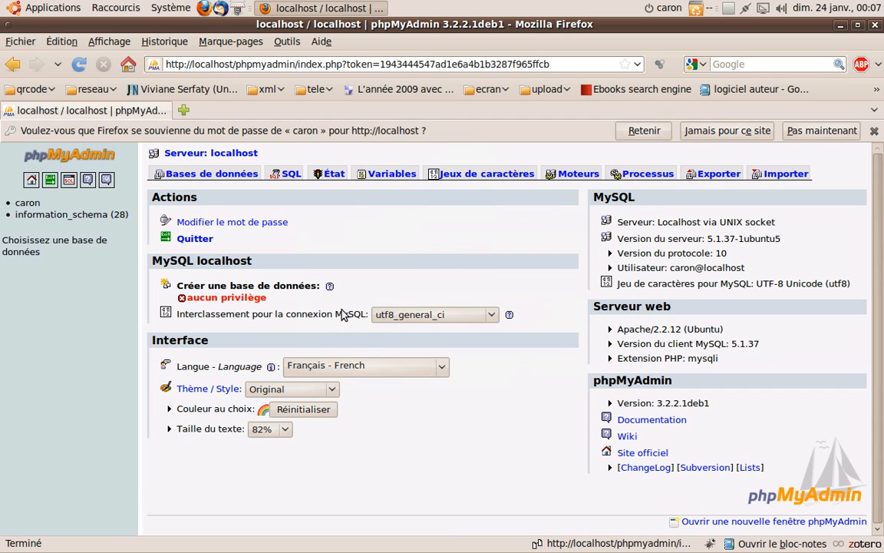
pyautogui.click(643, 131)
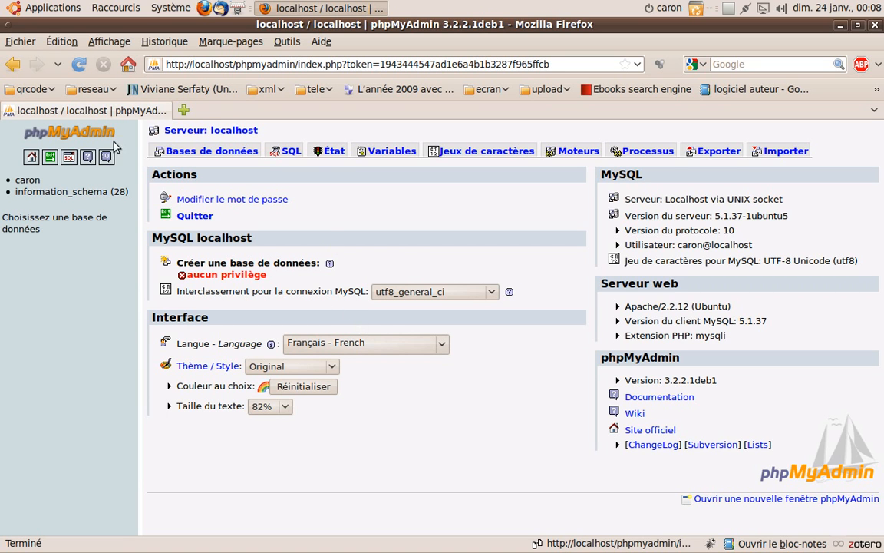
# Step: Log out of the new user's session and log back in as root
pyautogui.click(50, 156)
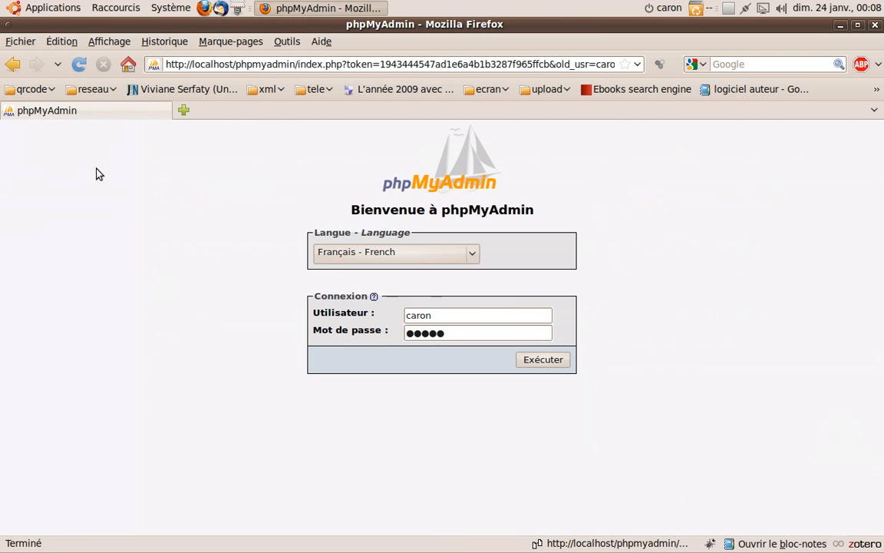
pyautogui.doubleClick(418, 315)
pyautogui.press('BackSpace')
pyautogui.write('root')
pyautogui.click(462, 335)
pyautogui.click(560, 359)
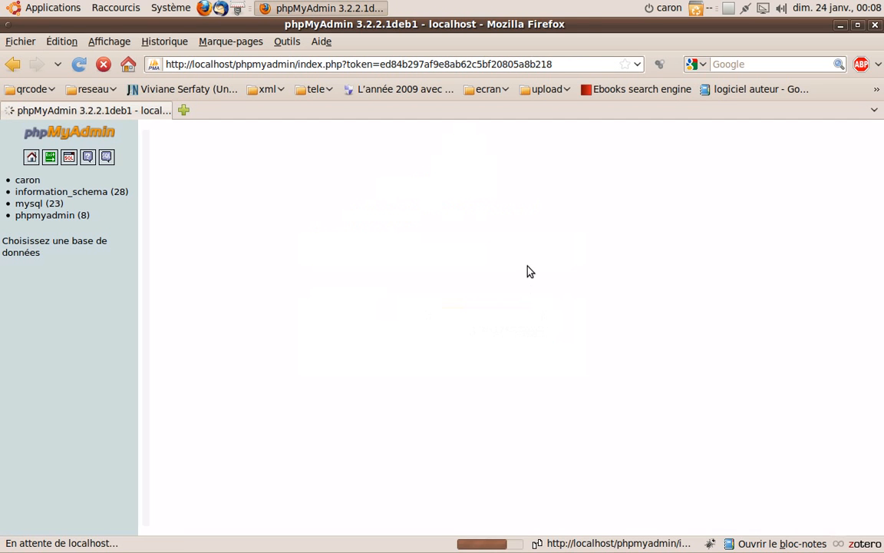
# Step: Open the edit-privileges page for the new local user from the Privilèges list
pyautogui.click(656, 153)
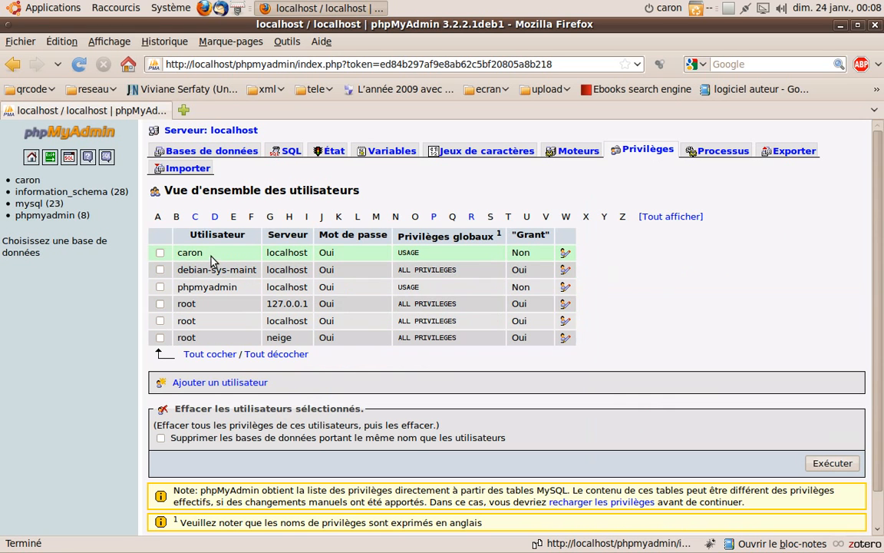
pyautogui.click(159, 253)
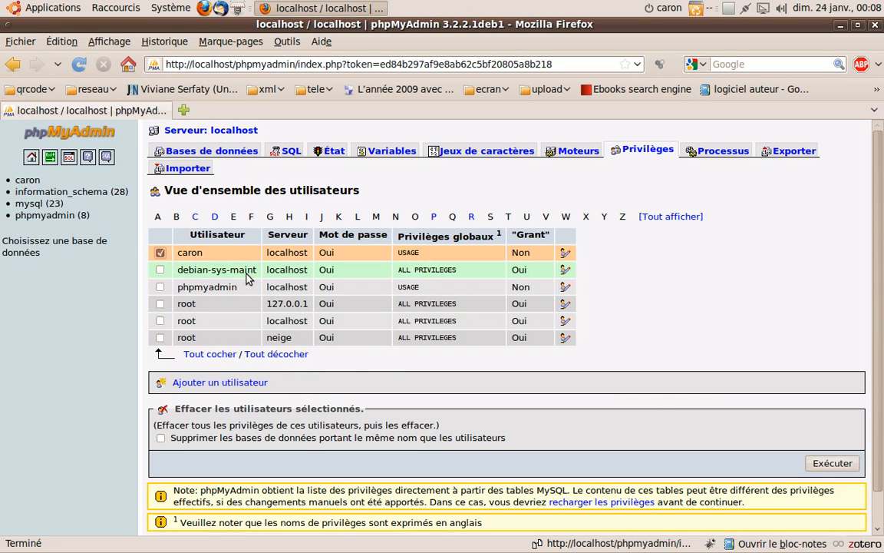
pyautogui.click(568, 254)
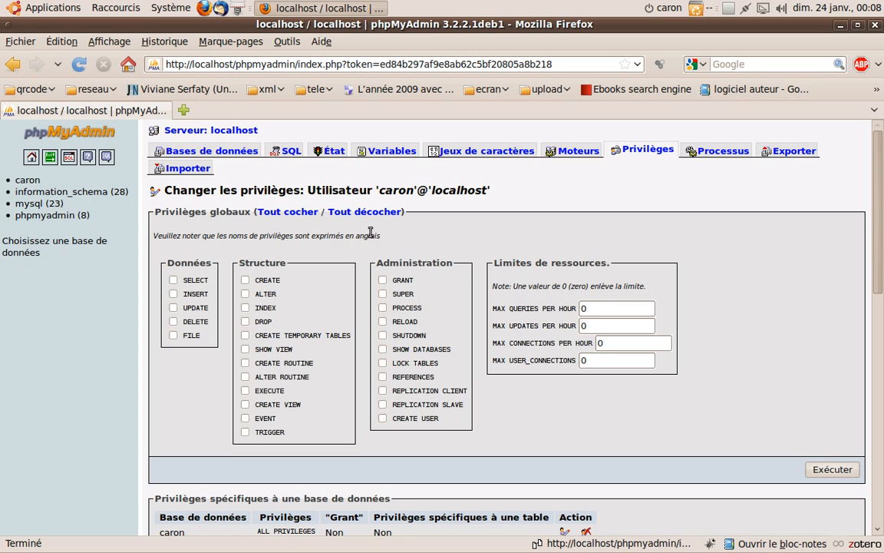
# Step: Tick the global CREATE privilege under Structure and apply the change
pyautogui.click(246, 280)
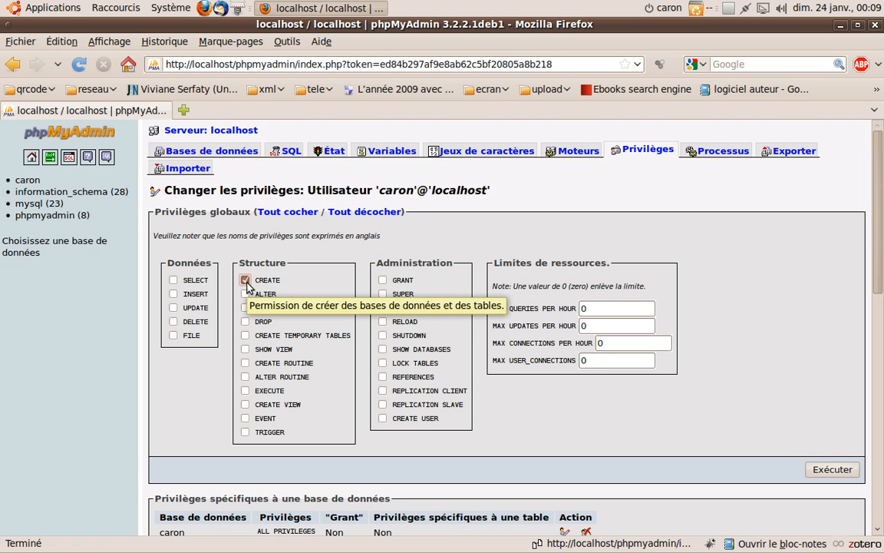
pyautogui.click(834, 469)
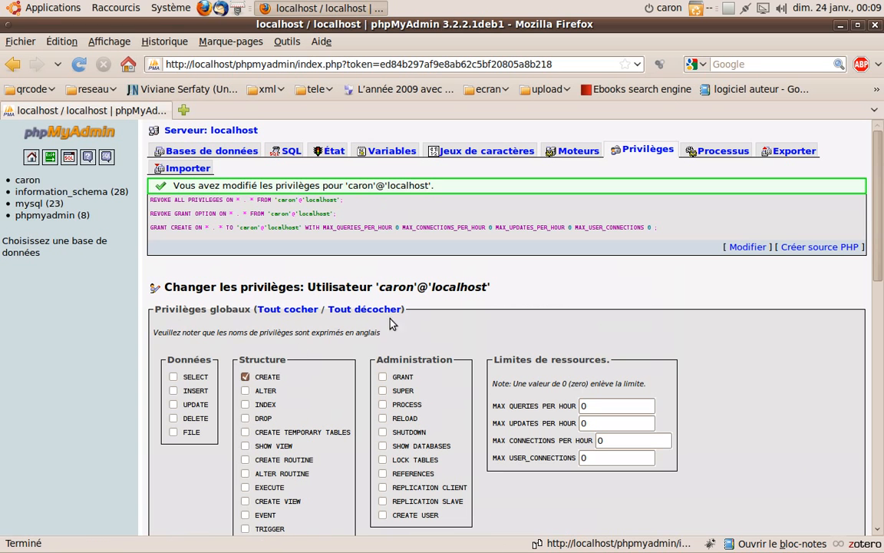
# Step: Log out of root and log in as the new user using its saved login
pyautogui.click(49, 157)
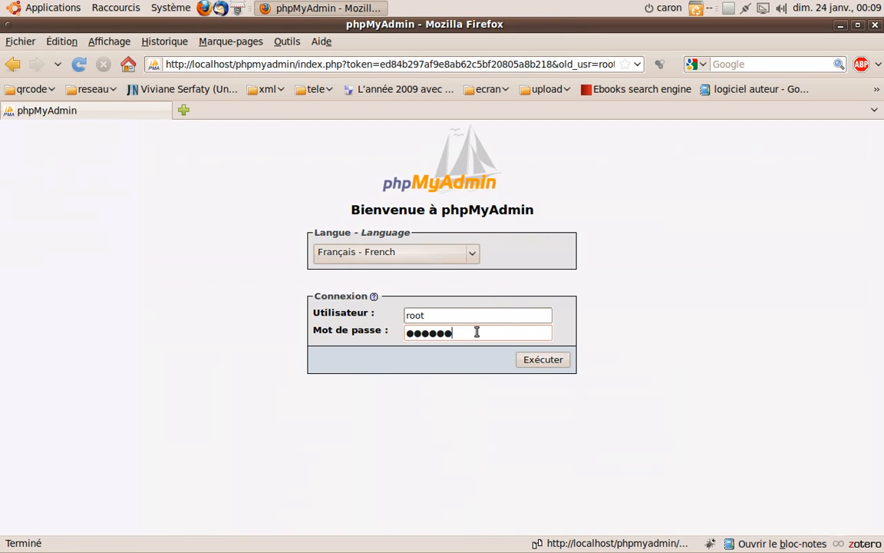
pyautogui.moveTo(438, 314); pyautogui.dragTo(304, 319)
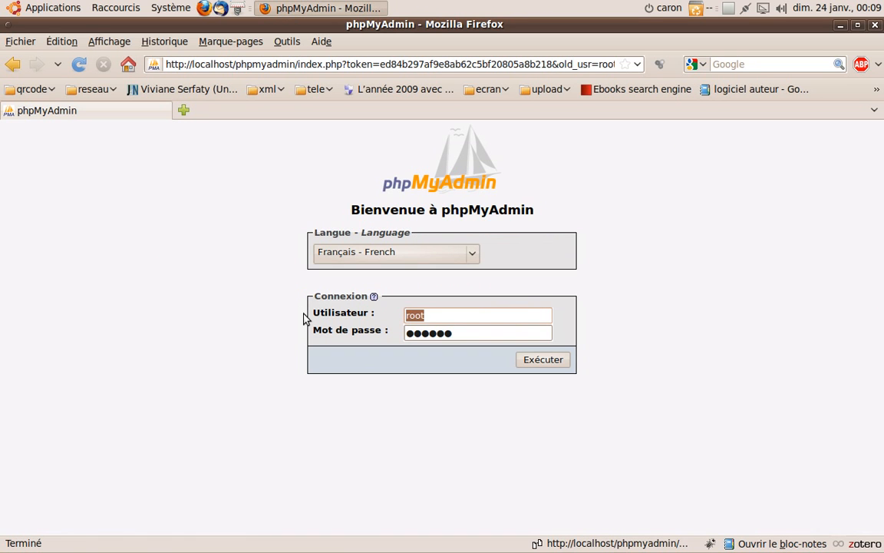
pyautogui.write('car')
pyautogui.click(424, 331)
pyautogui.click(543, 359)
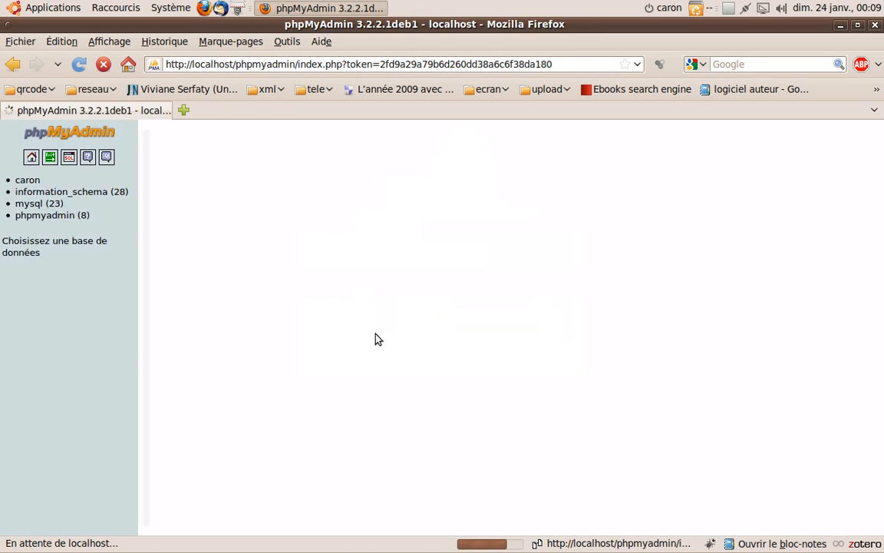